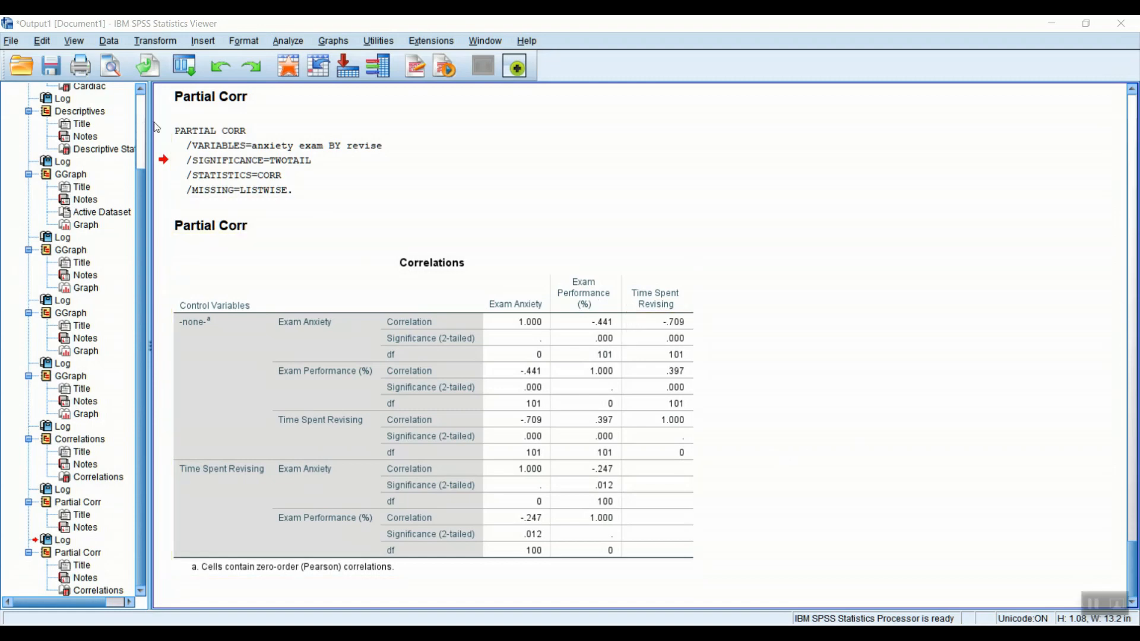
Open the data file Cats.sav from the RM SPSS DATA 2020-21 folder
left_click(12, 42)
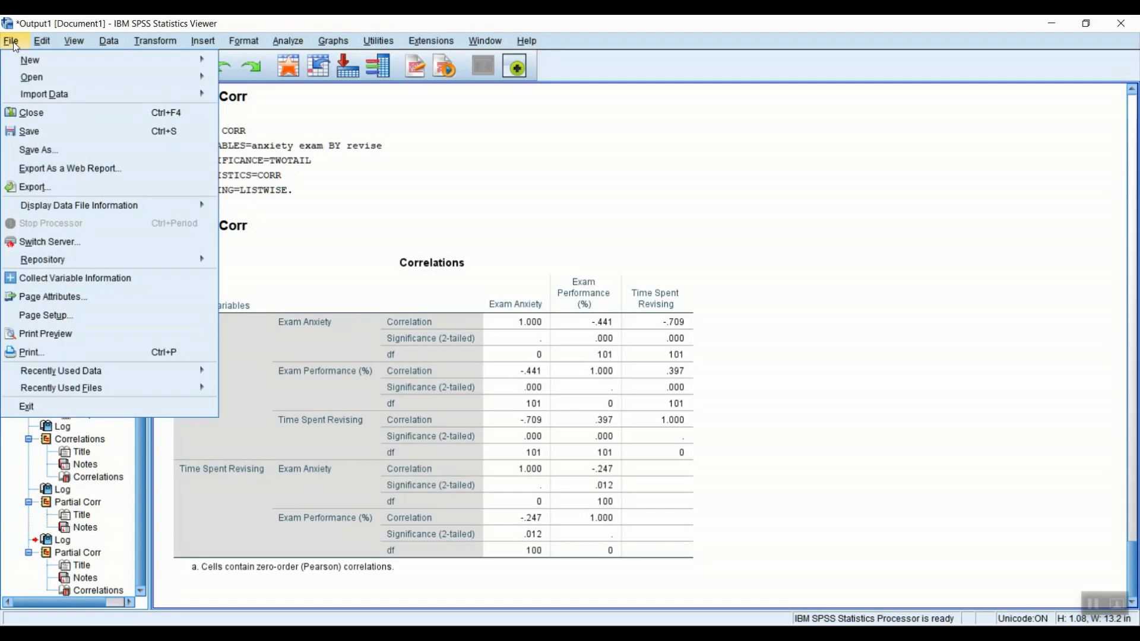
mouse_move(32, 80)
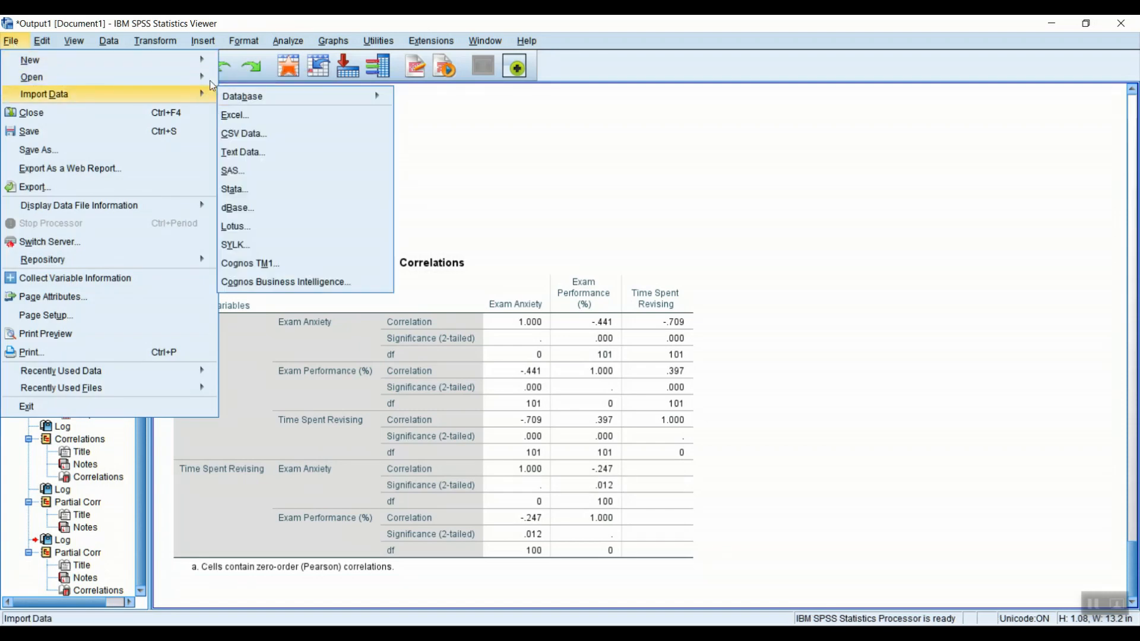
left_click(245, 83)
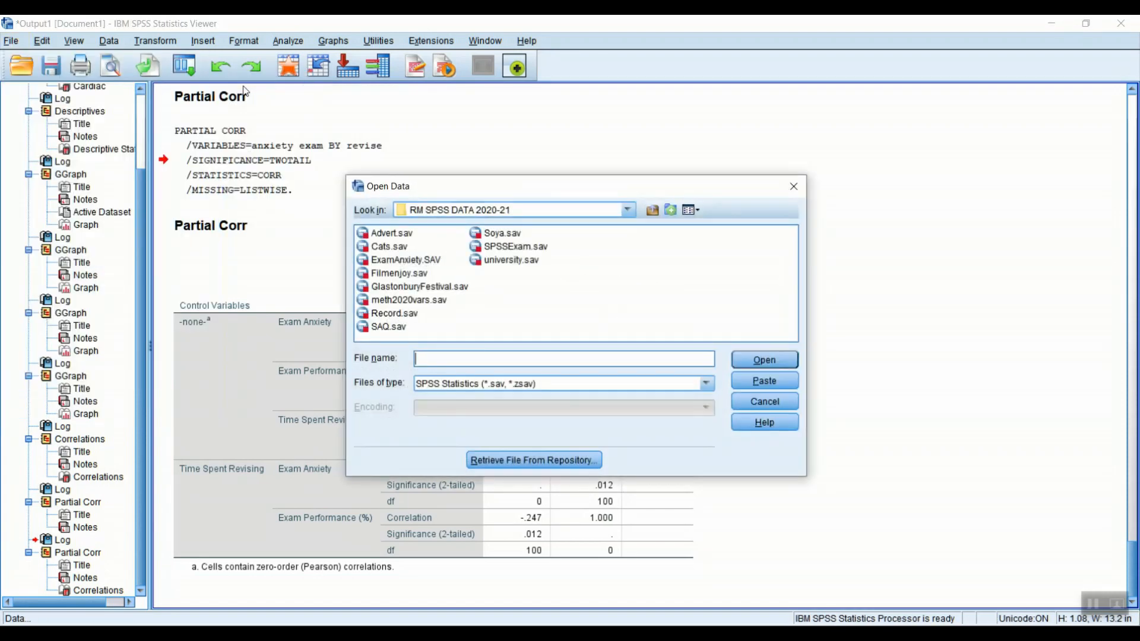
left_click(390, 247)
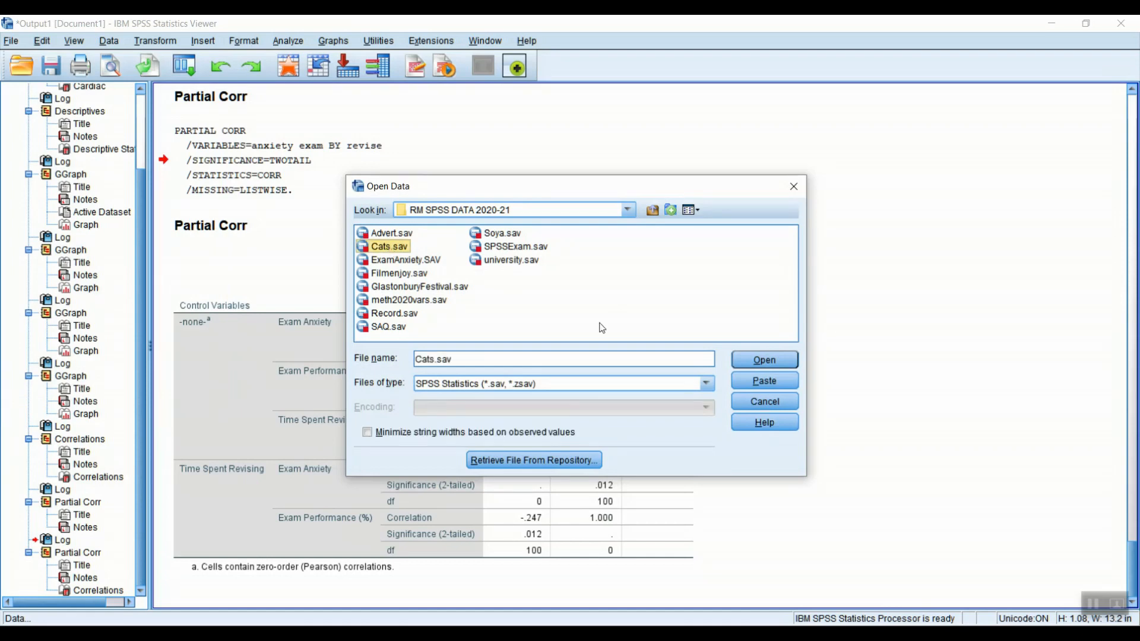
left_click(766, 360)
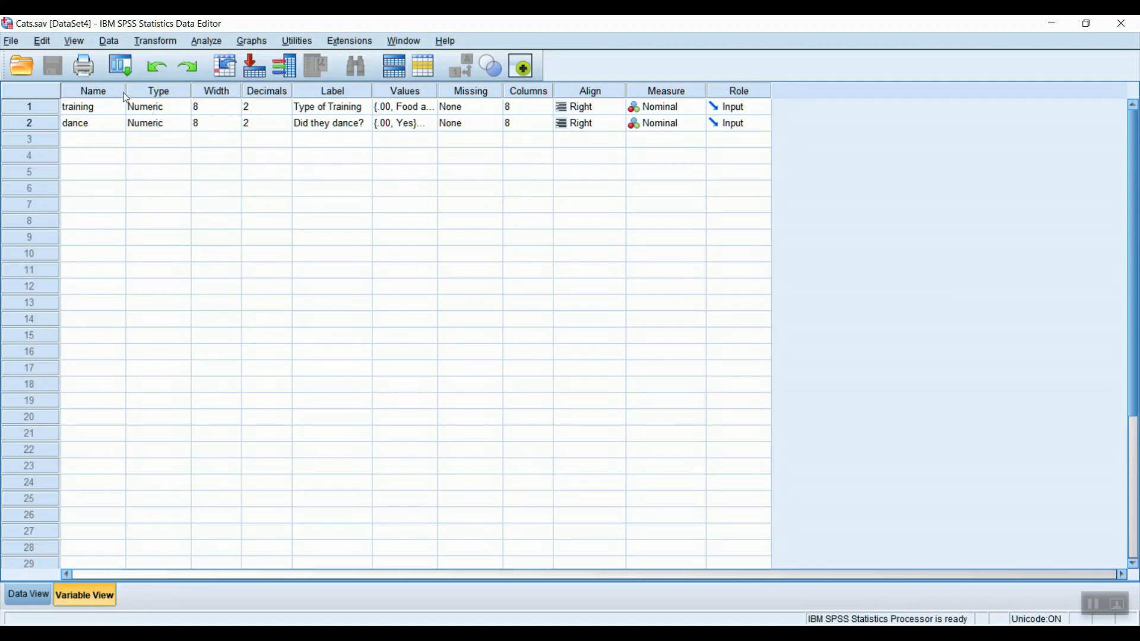
Check the value labels defined for the training and dance variables
left_click_drag(126, 91, 131, 91)
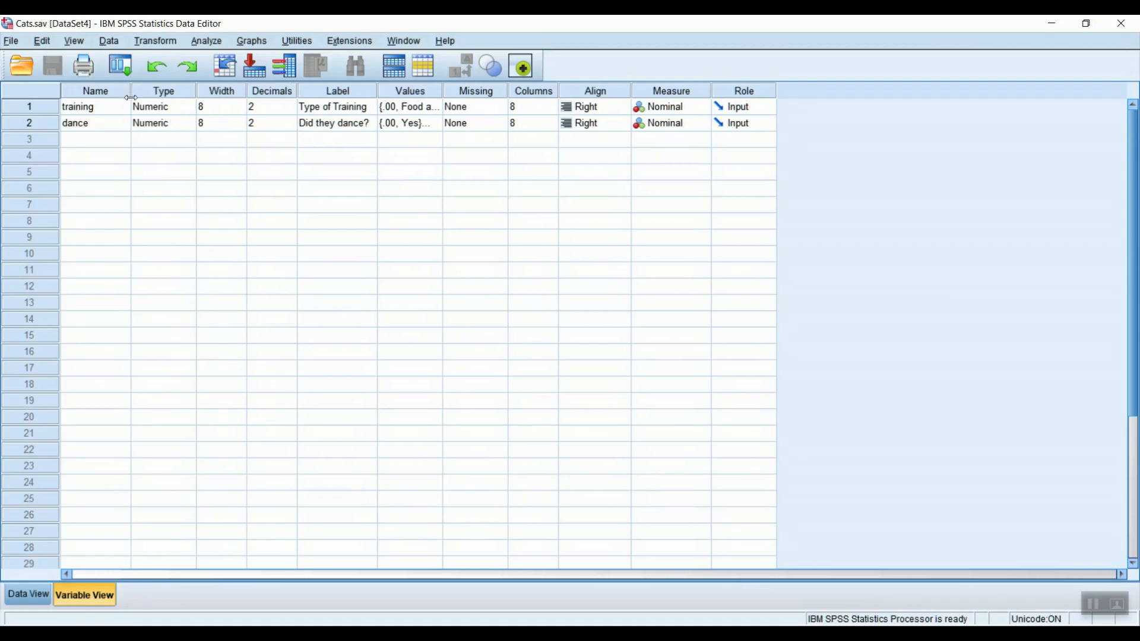
left_click(430, 109)
left_click(440, 108)
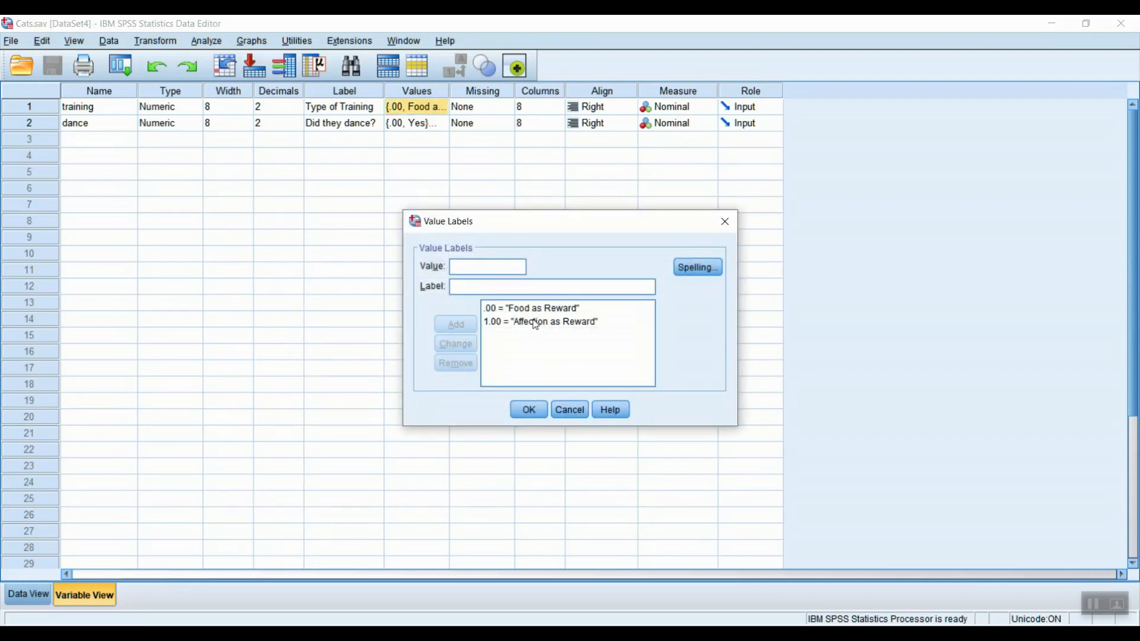
left_click(529, 409)
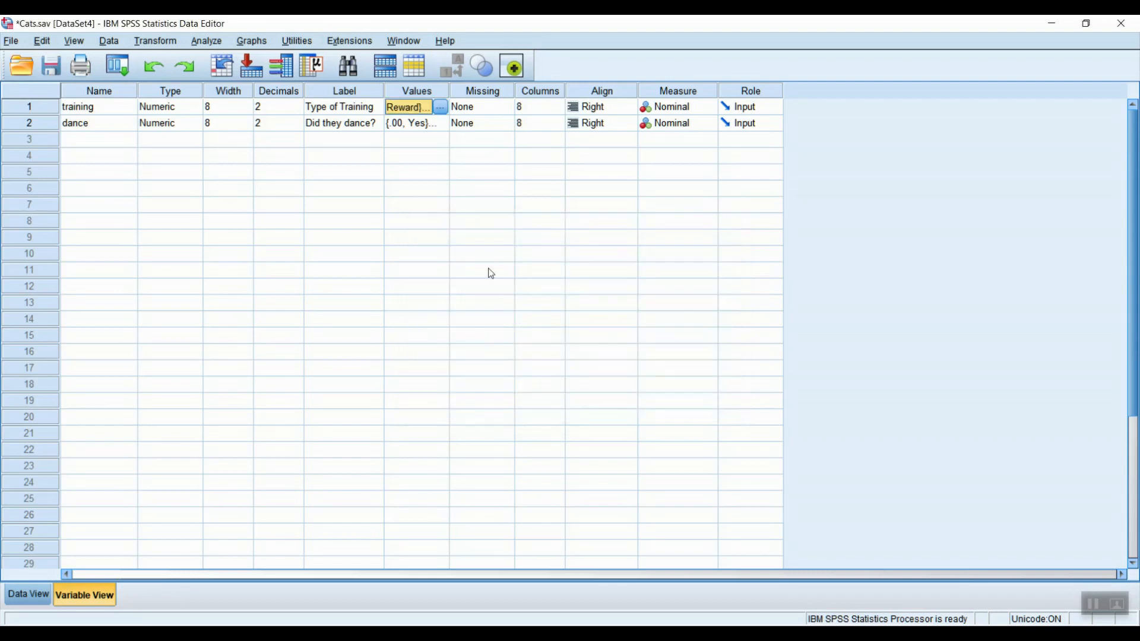
left_click(435, 123)
left_click(440, 124)
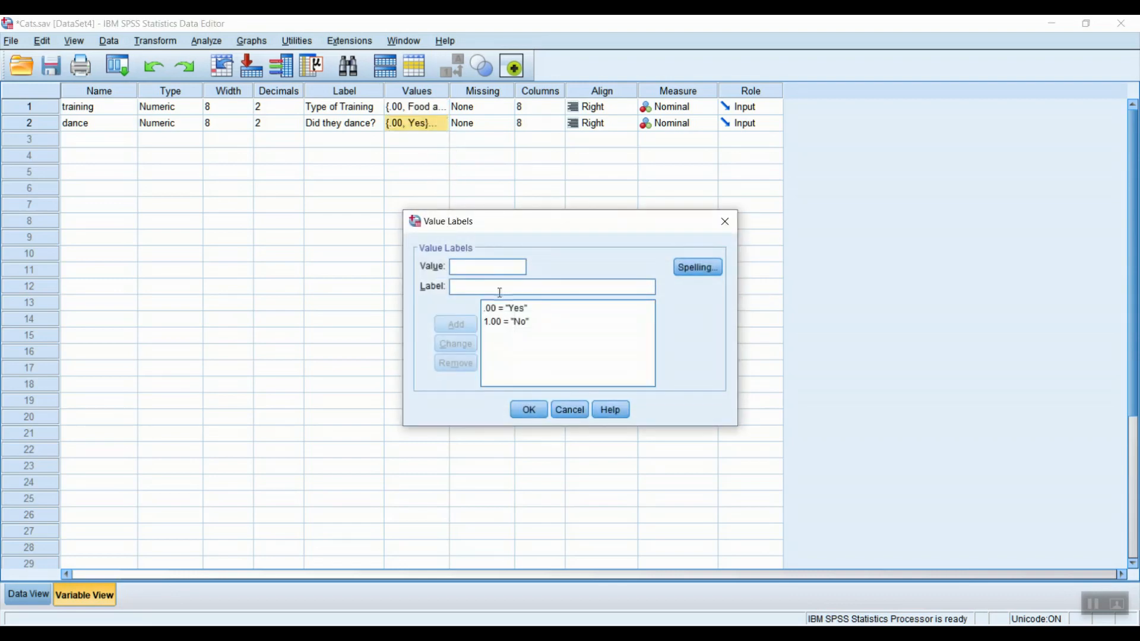
left_click(505, 321)
left_click(569, 409)
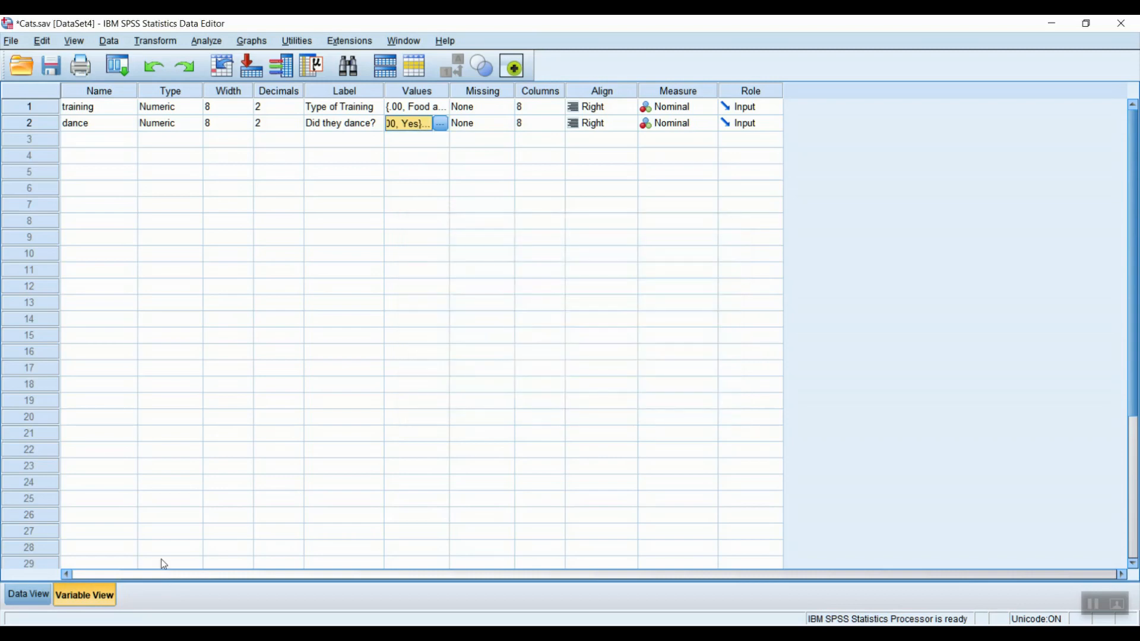
Show the case data for Cats.sav with value labels displayed instead of numeric codes
left_click(21, 593)
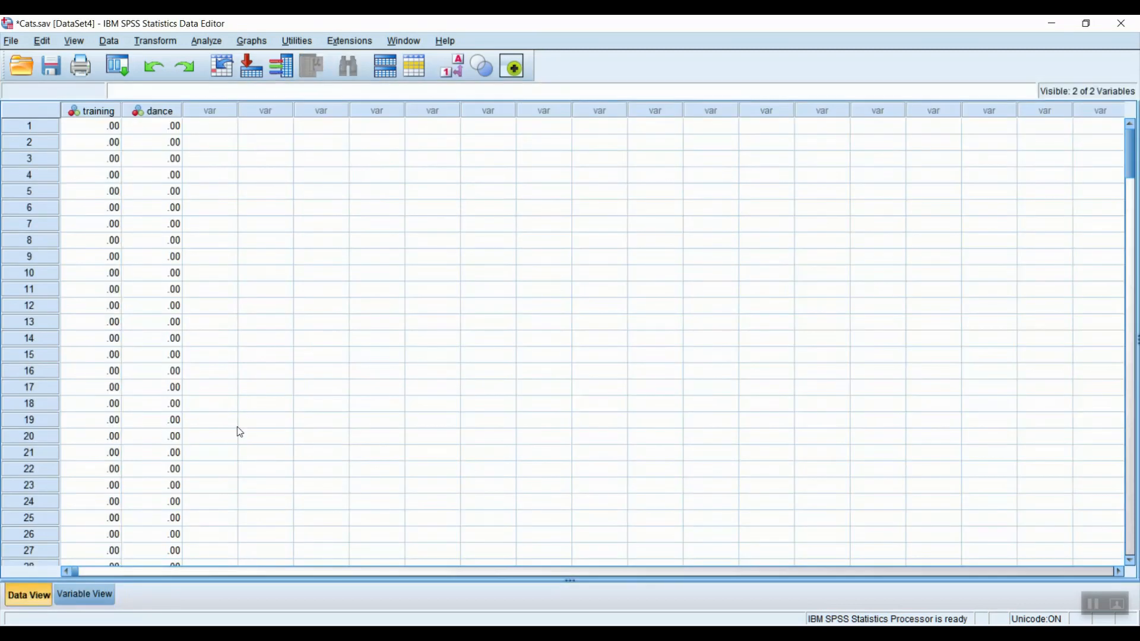
left_click(446, 74)
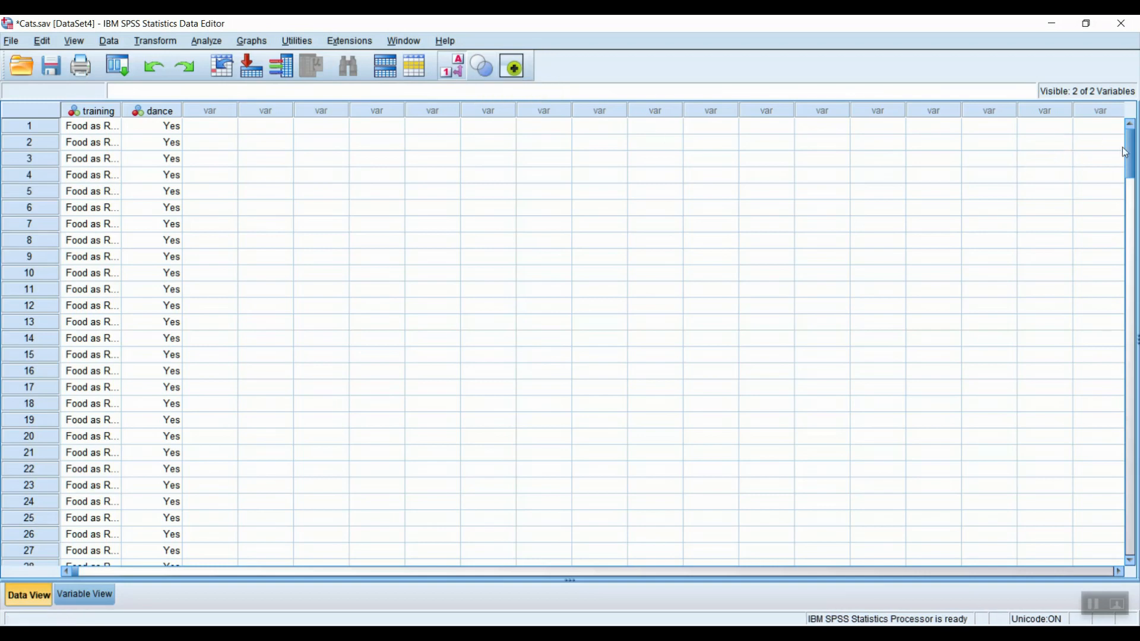
mouse_move(1129, 159)
left_mouse_down()
mouse_move(1130, 194)
mouse_move(1130, 150)
left_mouse_up()
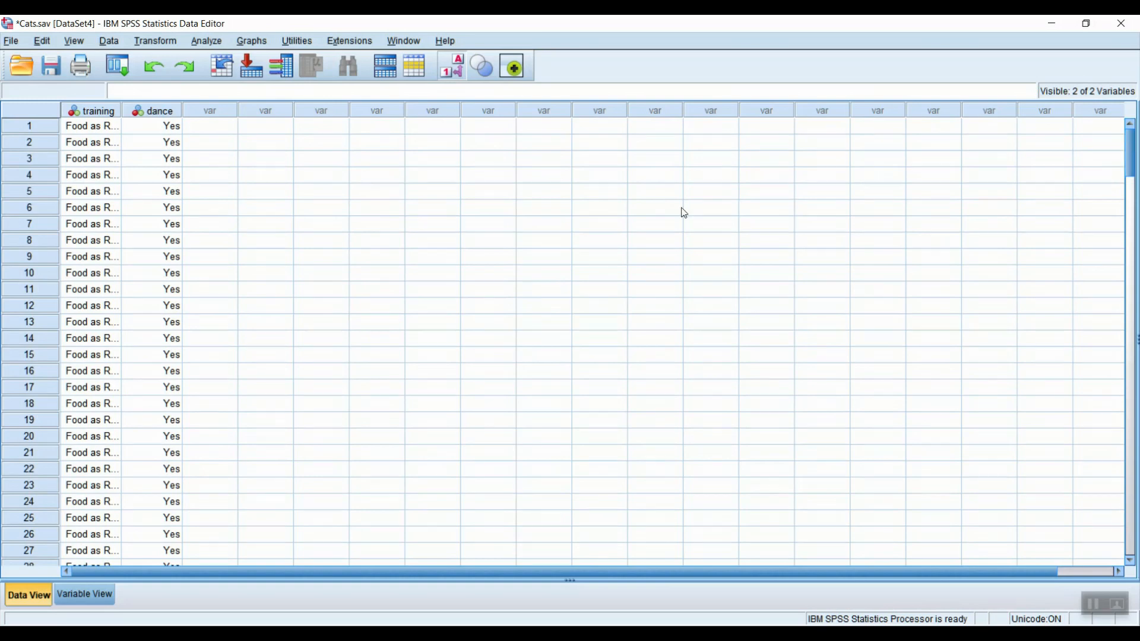
Set up a Crosstabs analysis with training as the row variable and dance as the column variable
left_click(208, 41)
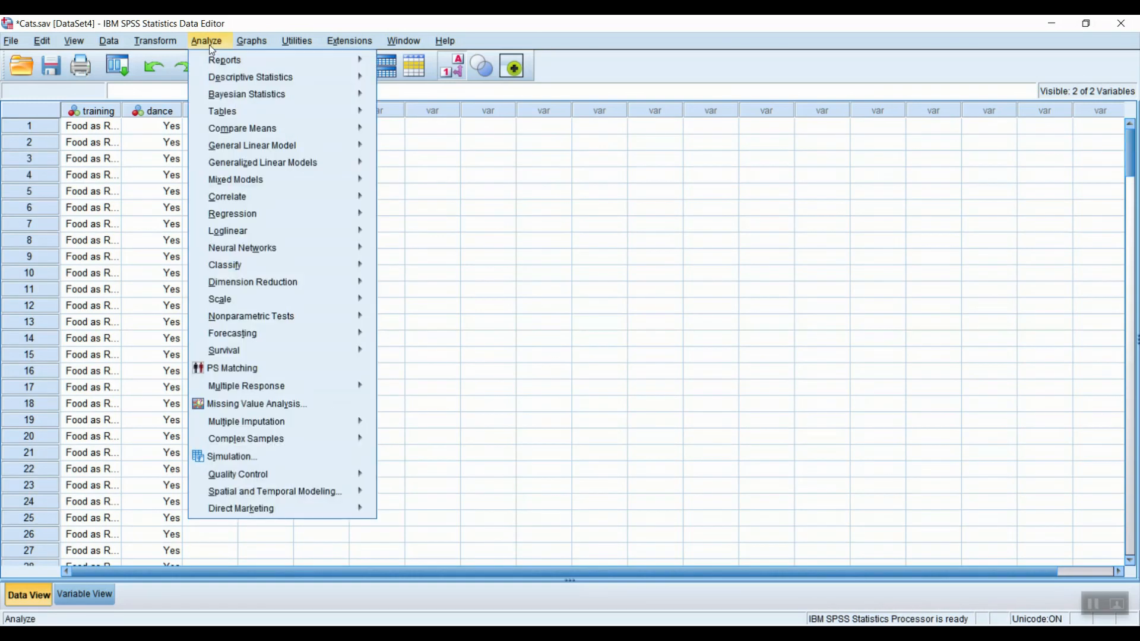
mouse_move(223, 82)
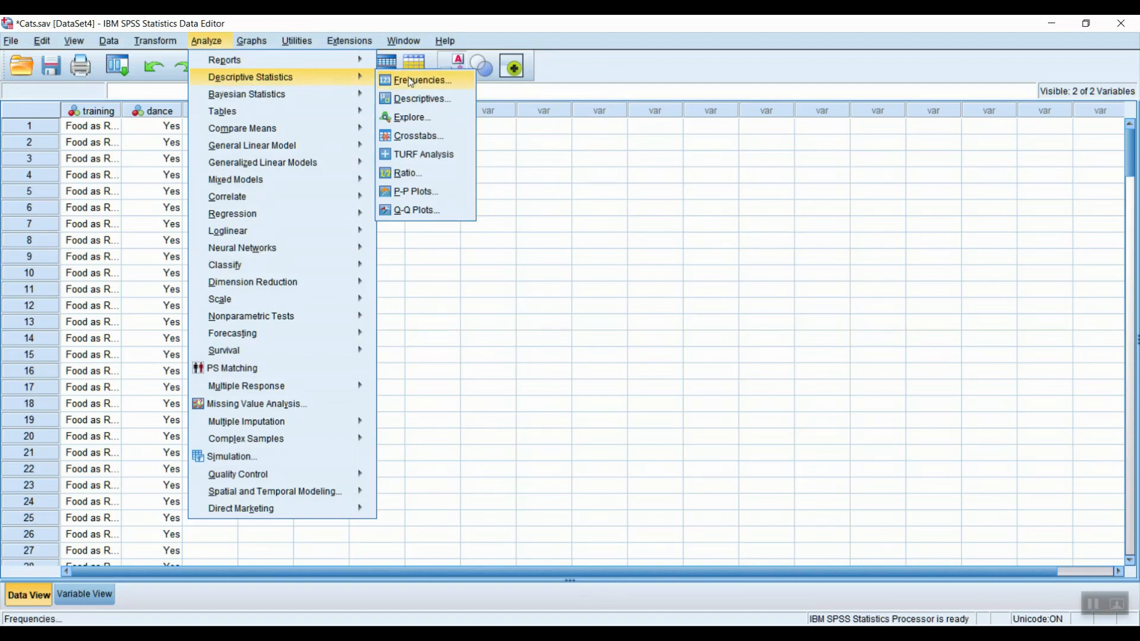
left_click(414, 137)
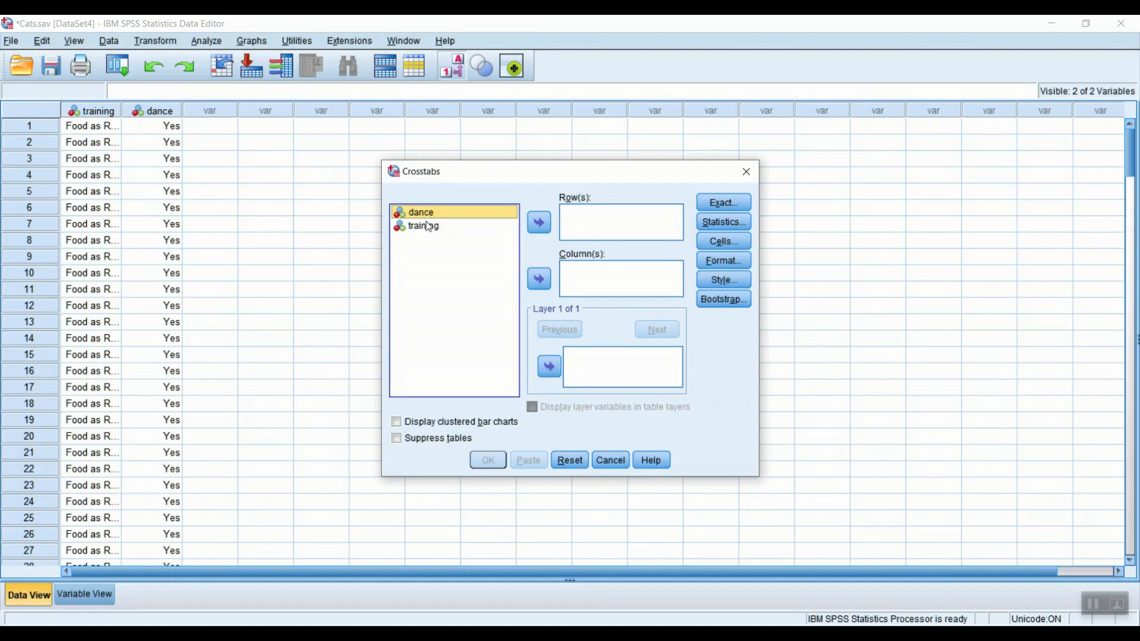
left_click(462, 225)
left_click(538, 222)
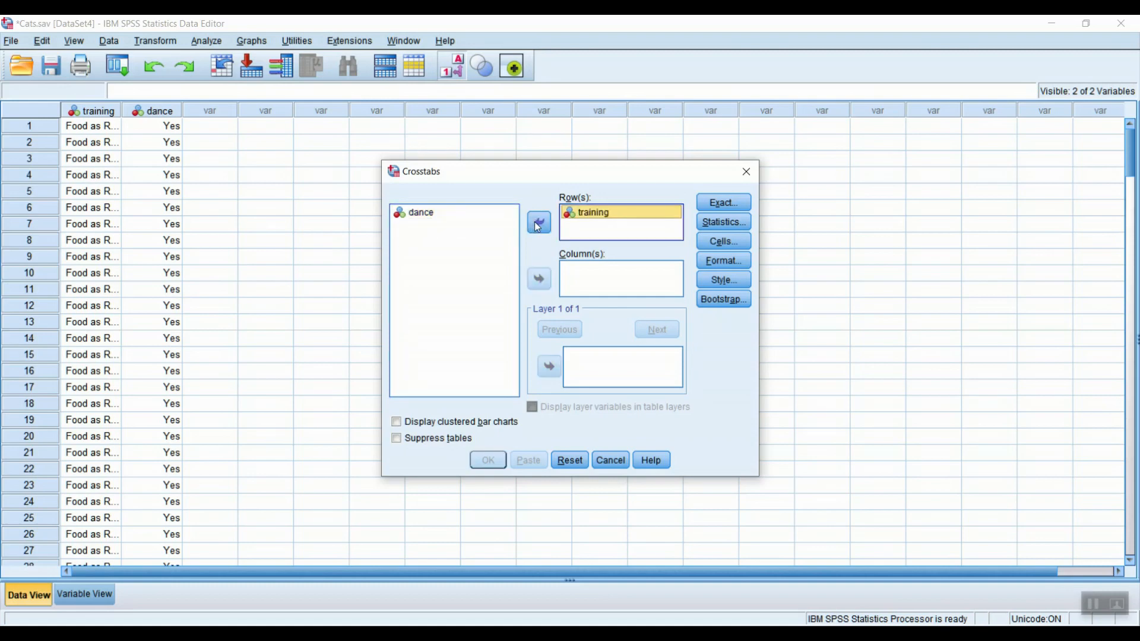
left_click(416, 213)
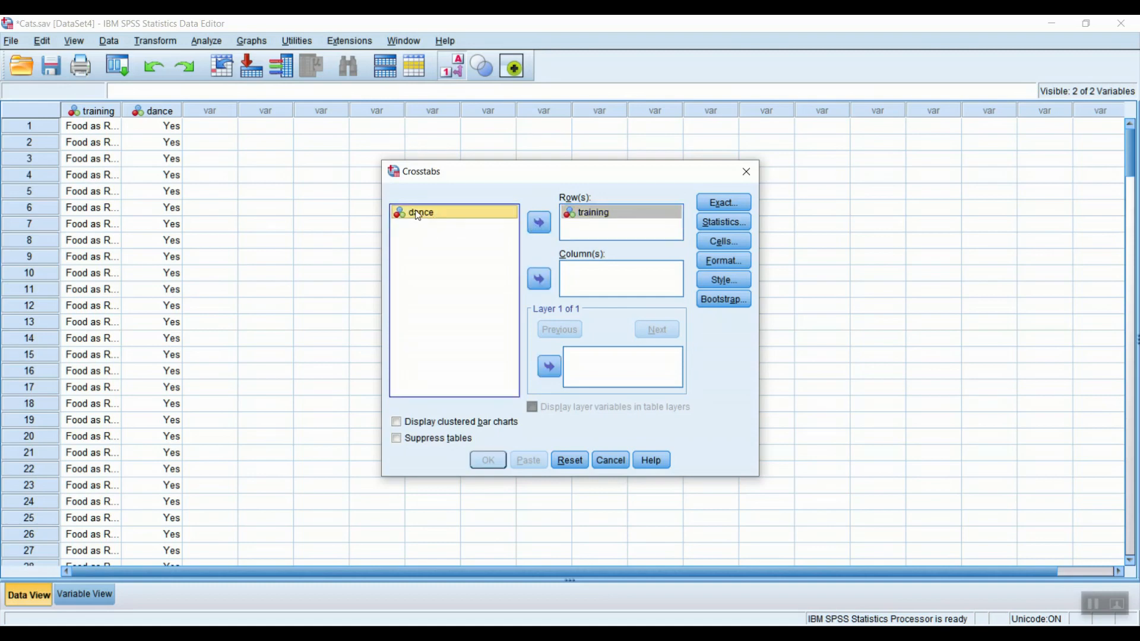
left_click(539, 280)
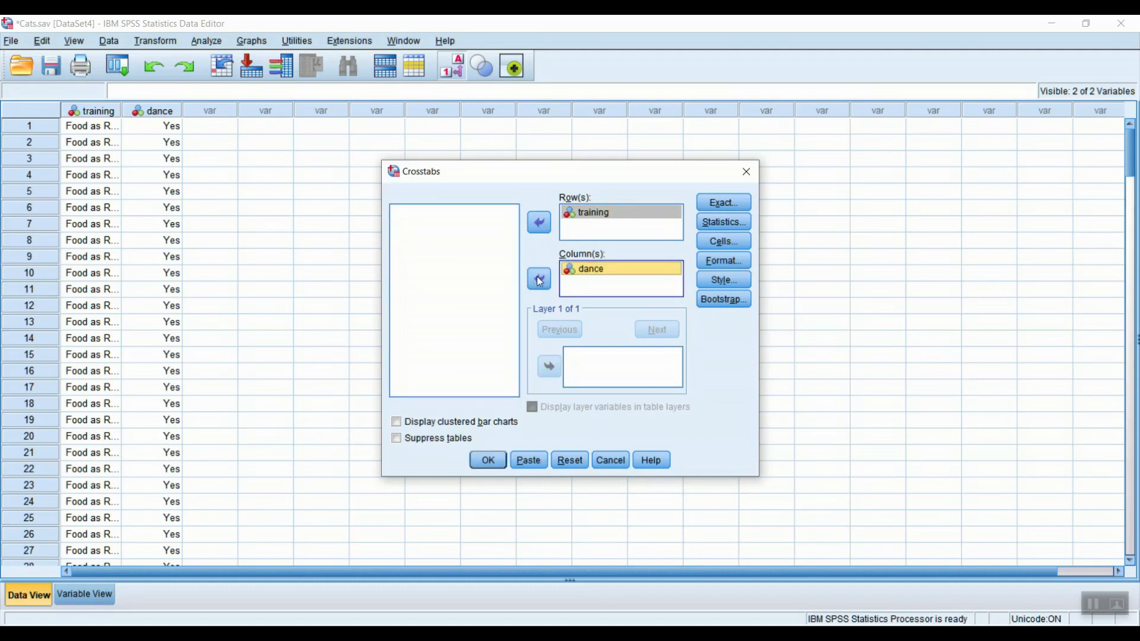
Add row percentages to the observed counts in the crosstab cells
left_click(719, 242)
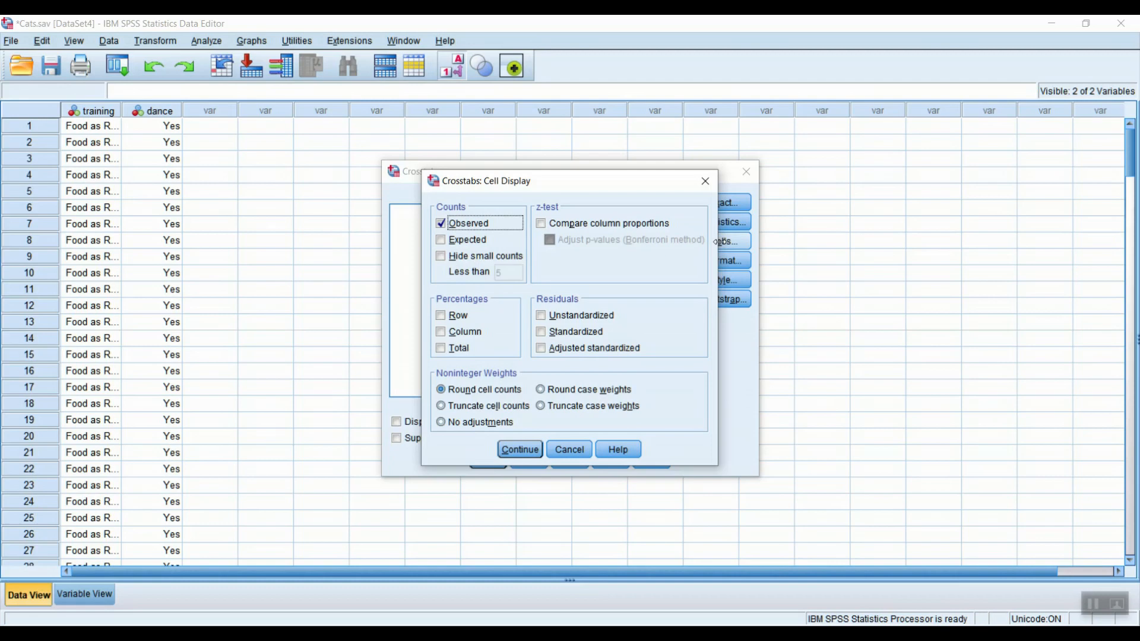
left_click(441, 316)
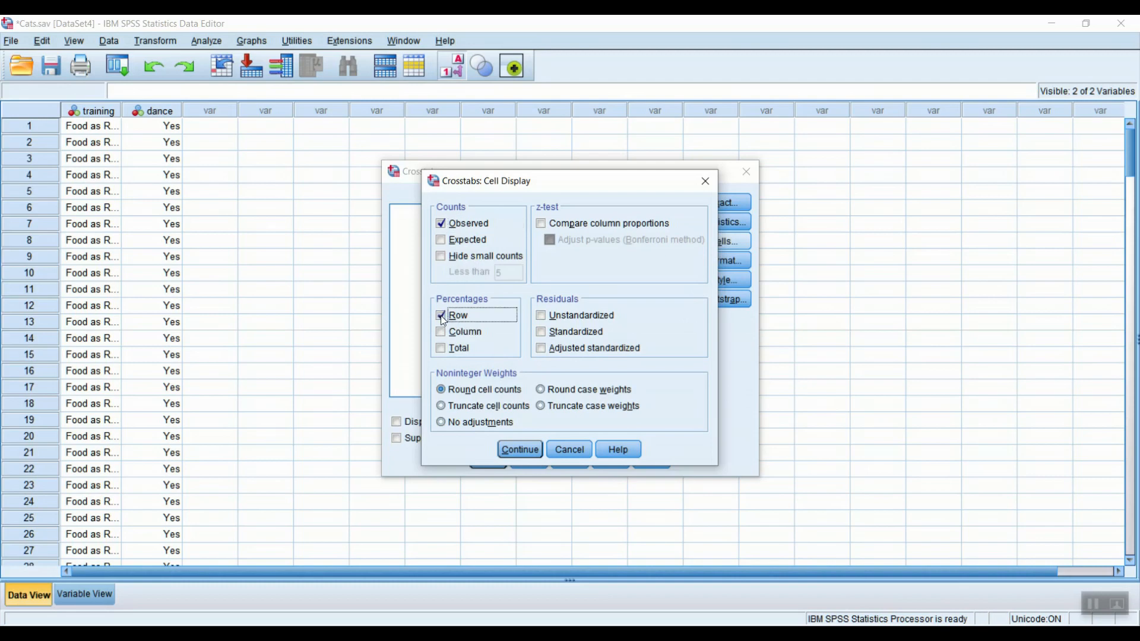
left_click(521, 449)
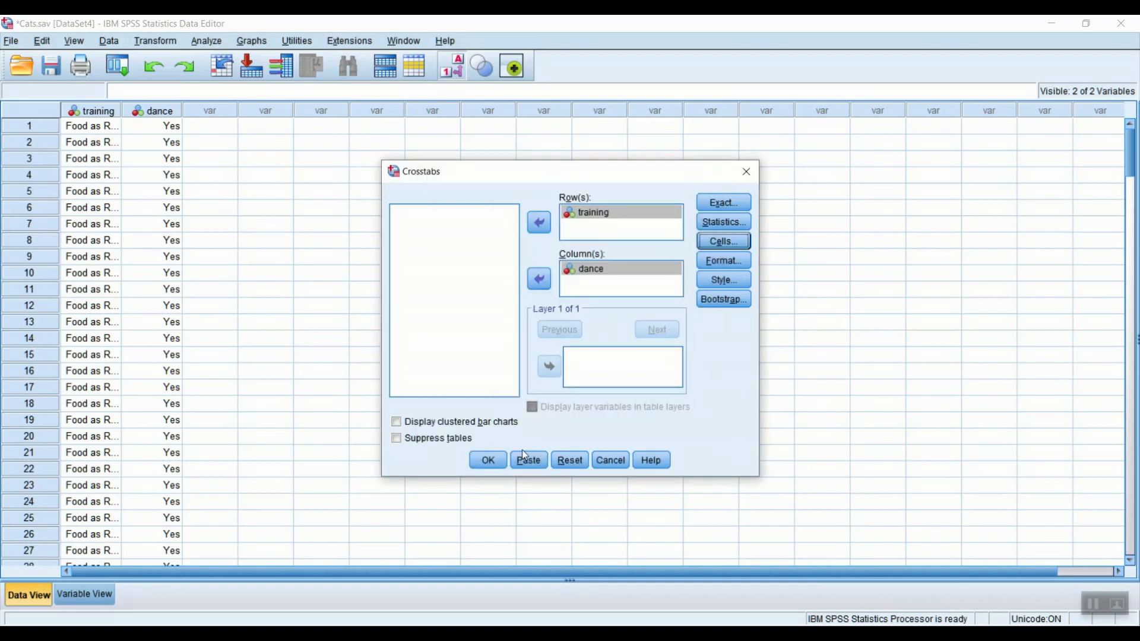
Include the Chi-square statistic and run the crosstab analysis
left_click(723, 222)
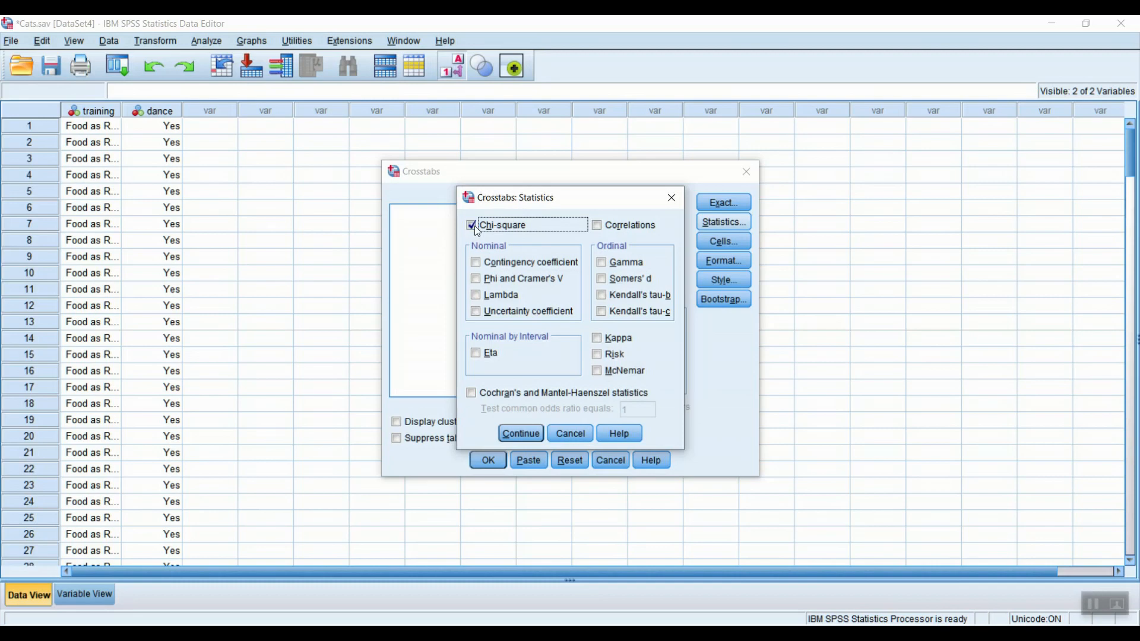
left_click(533, 438)
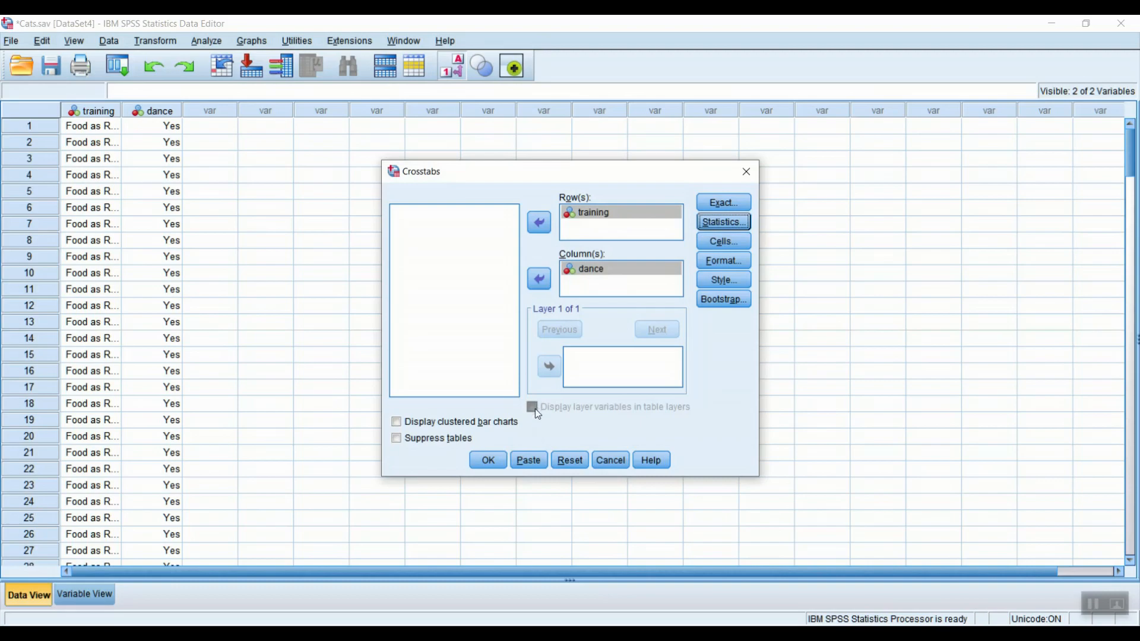
left_click(496, 459)
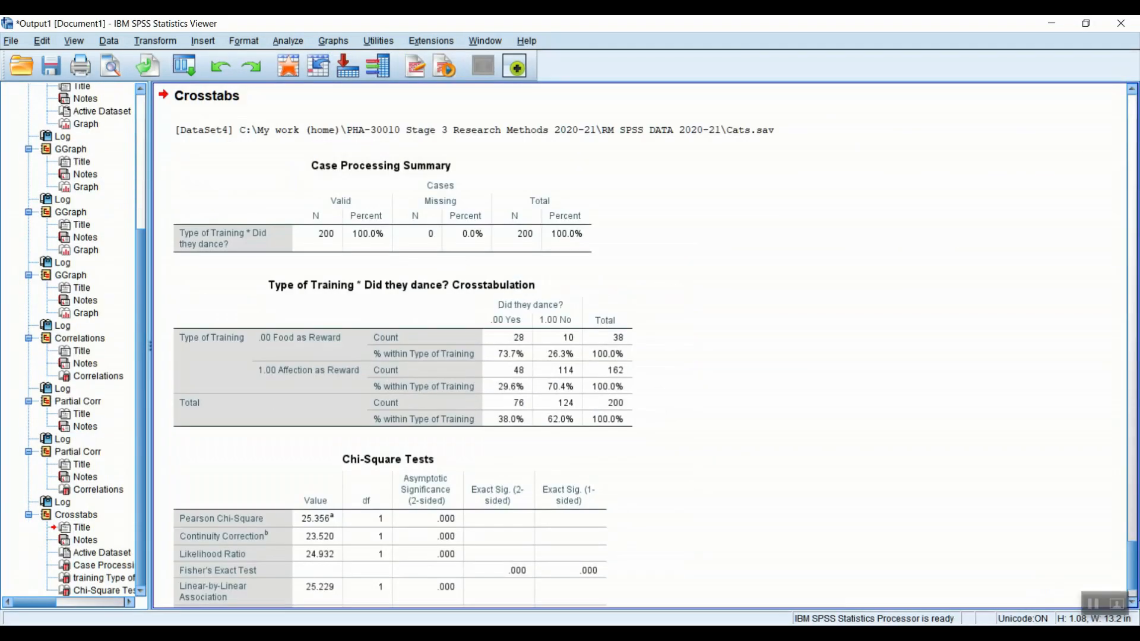
Examine the Type of Training by Did they dance? crosstabulation and the Chi-Square Tests table
left_click(404, 336)
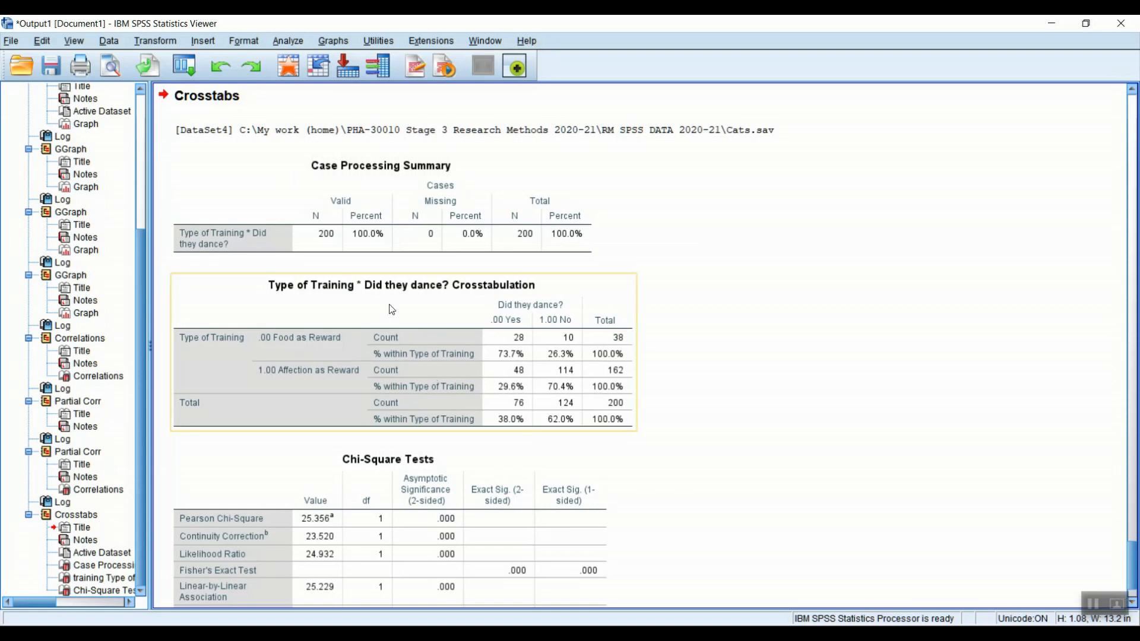
left_click(459, 401)
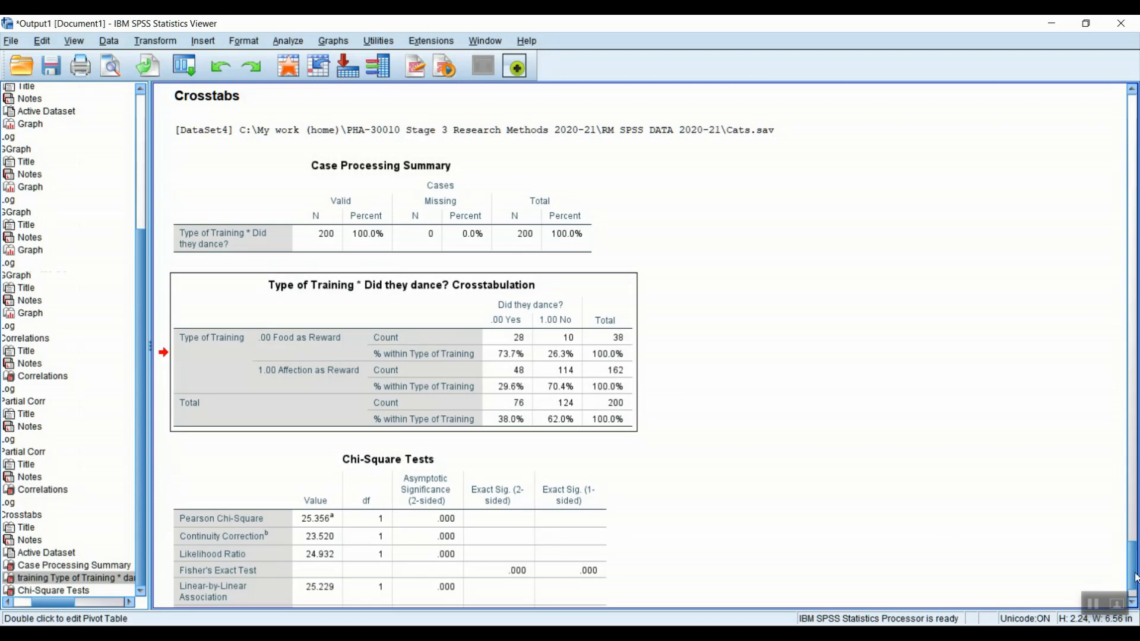
scroll(1135, 577, "down", 2)
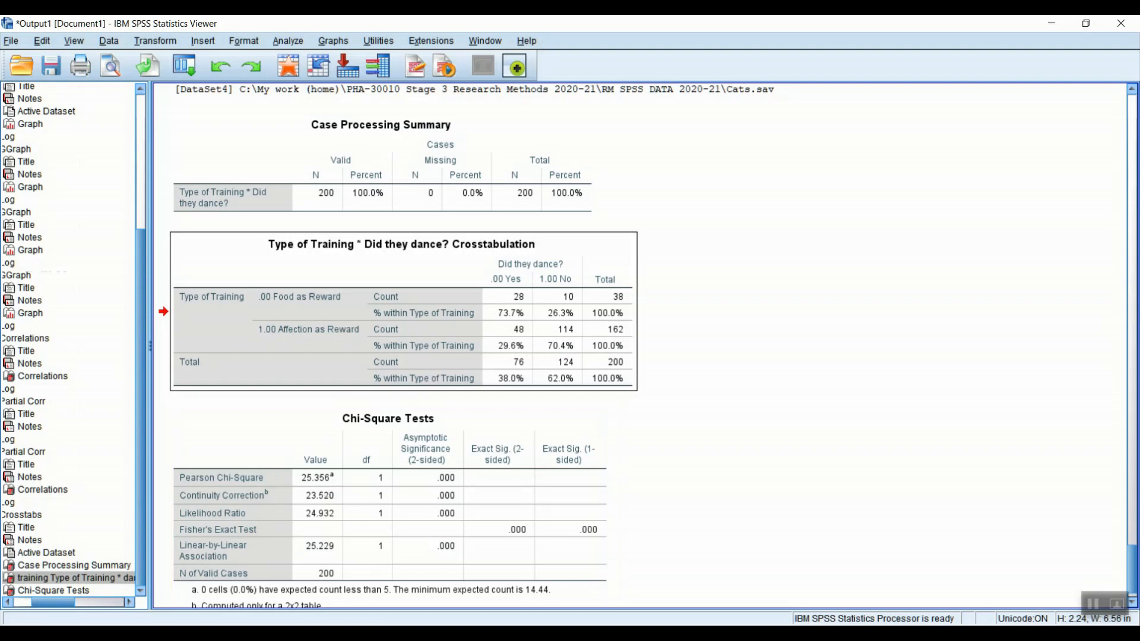
left_click(1092, 603)
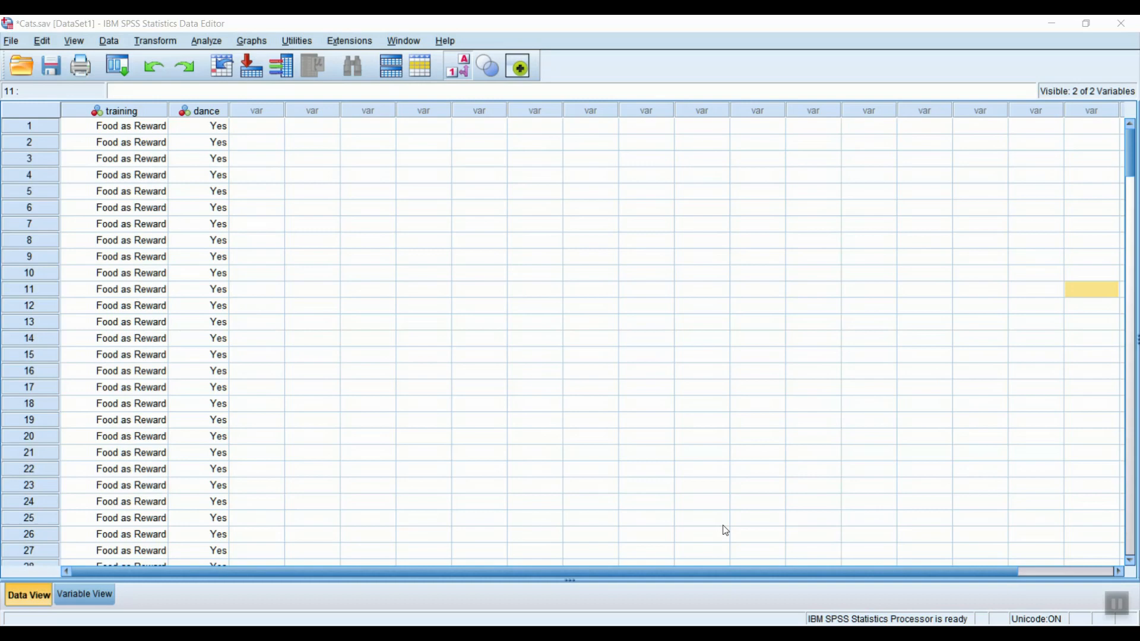
Run Crosstabs again for training by dance with both the Chi-square and Risk statistics enabled
left_click(209, 42)
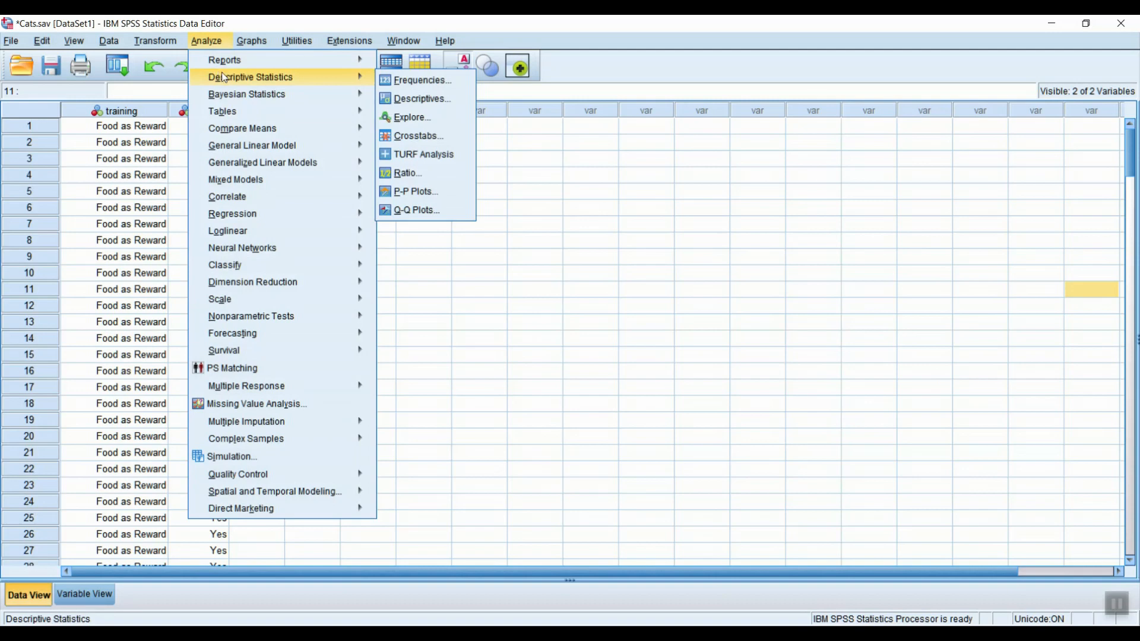
mouse_move(249, 60)
mouse_move(344, 75)
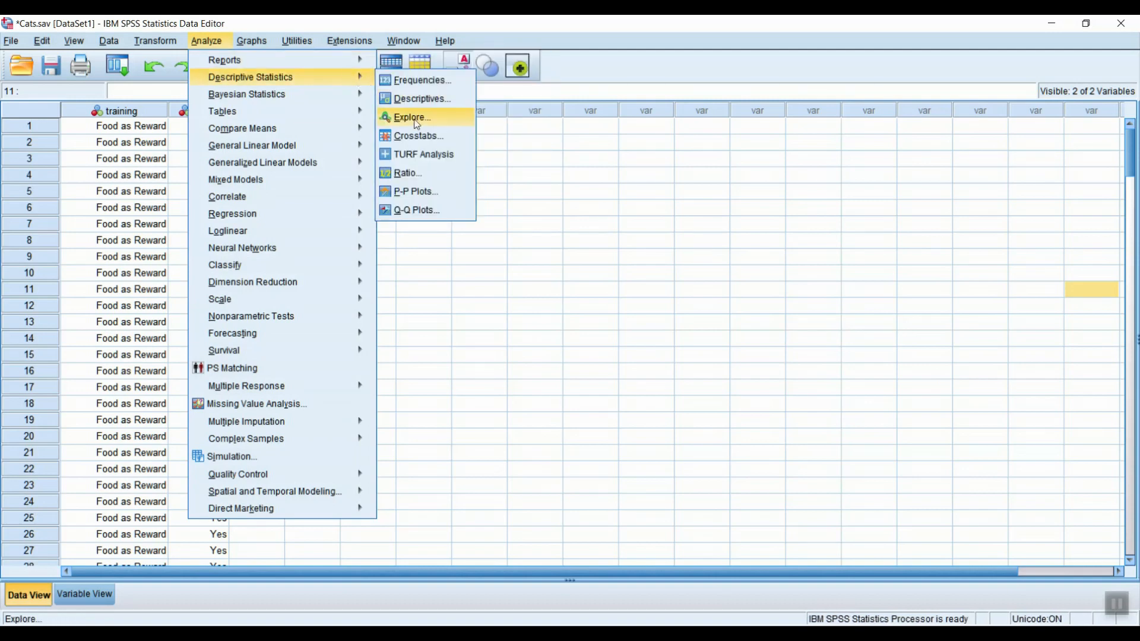
left_click(419, 140)
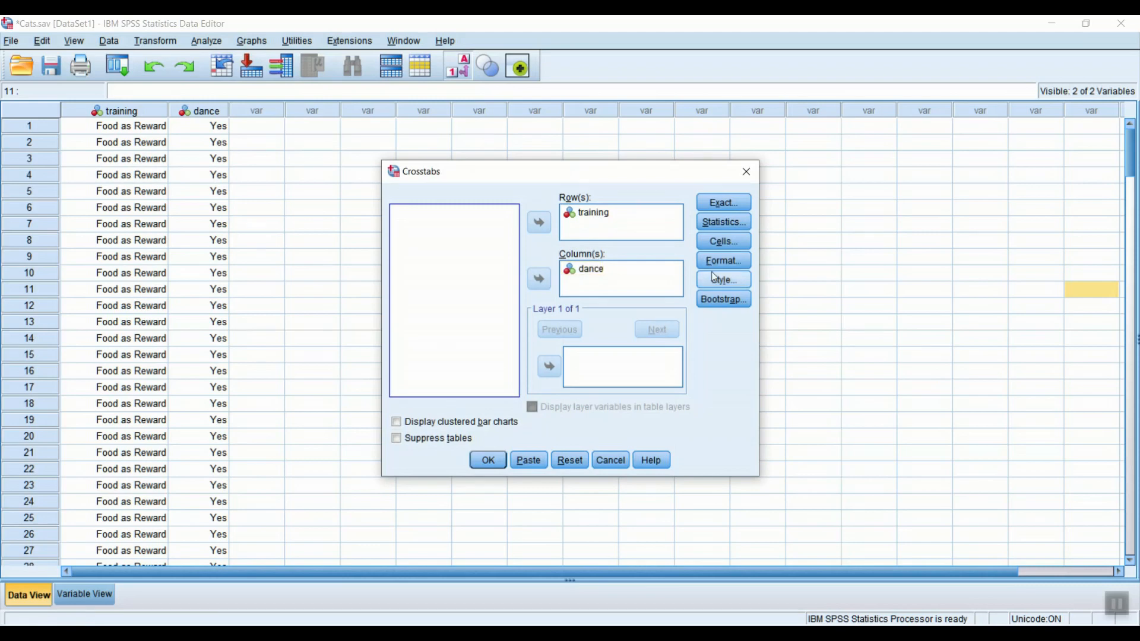
left_click(723, 222)
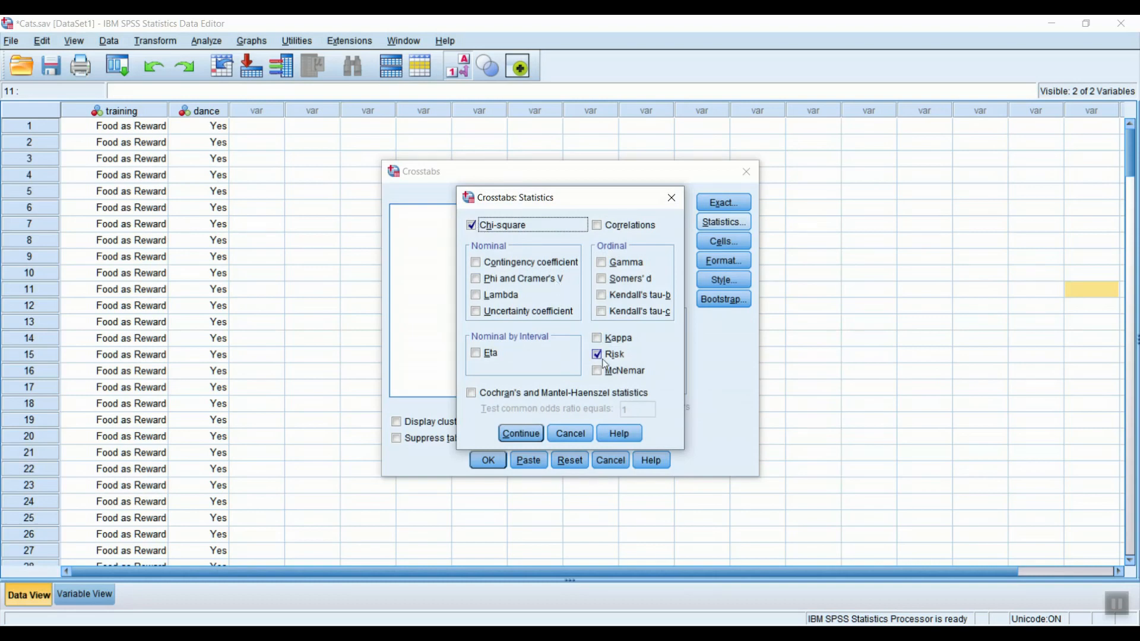
left_click(522, 434)
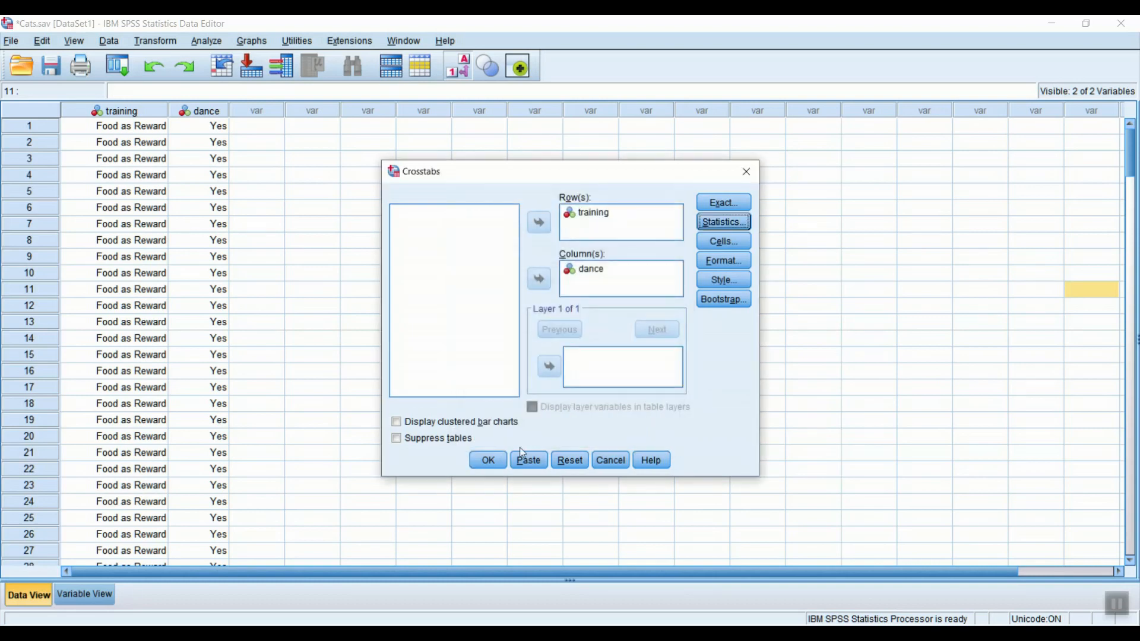
left_click(490, 462)
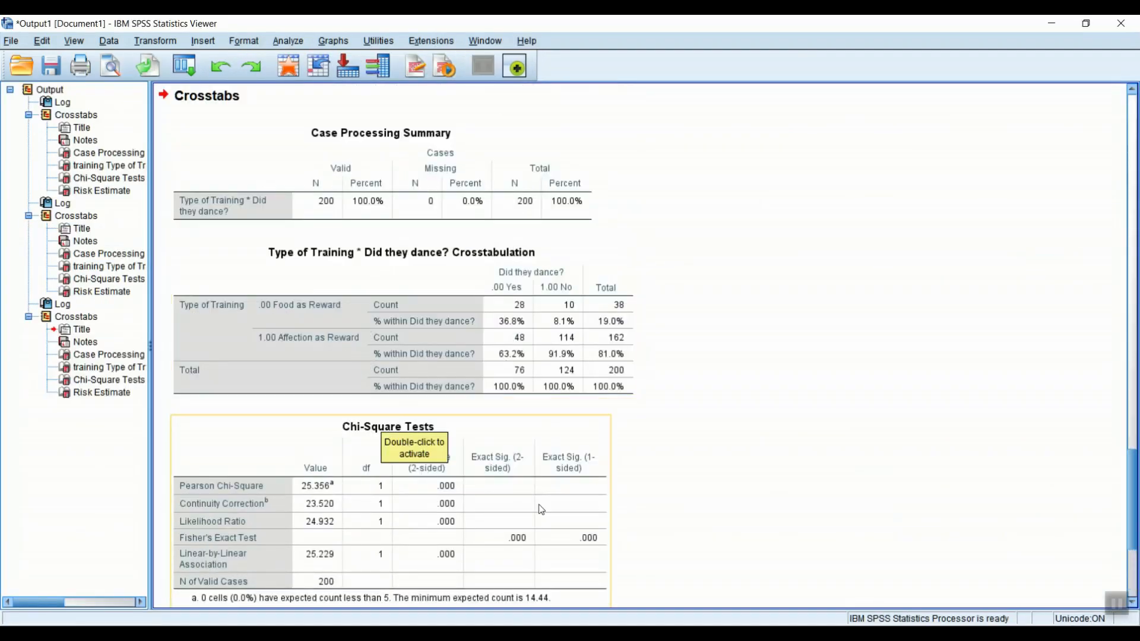
Examine the odds ratio and cohort values in the Risk Estimate table against the crosstabulation counts
left_click_drag(1134, 486, 1134, 543)
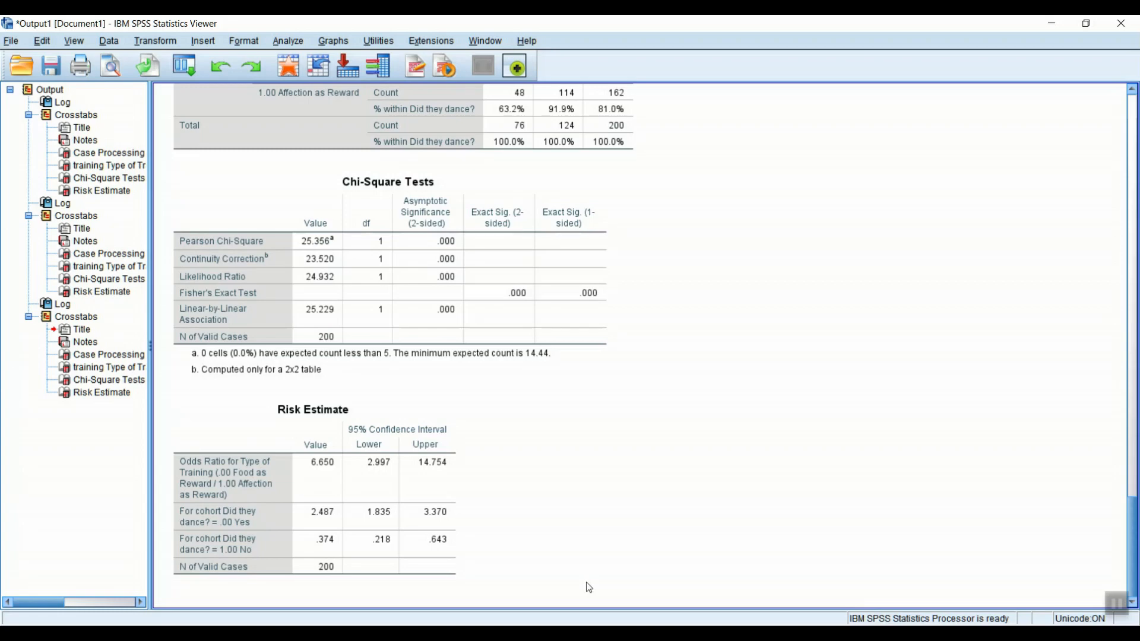
left_click(215, 519)
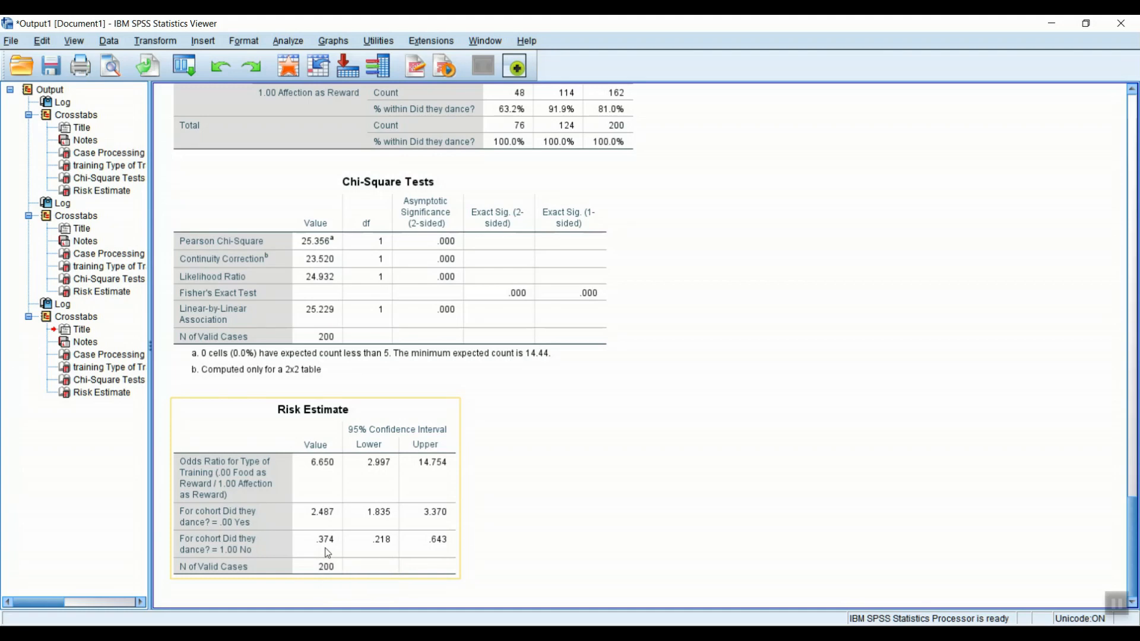
left_click(1133, 89)
left_click(1133, 89)
left_click(1133, 89)
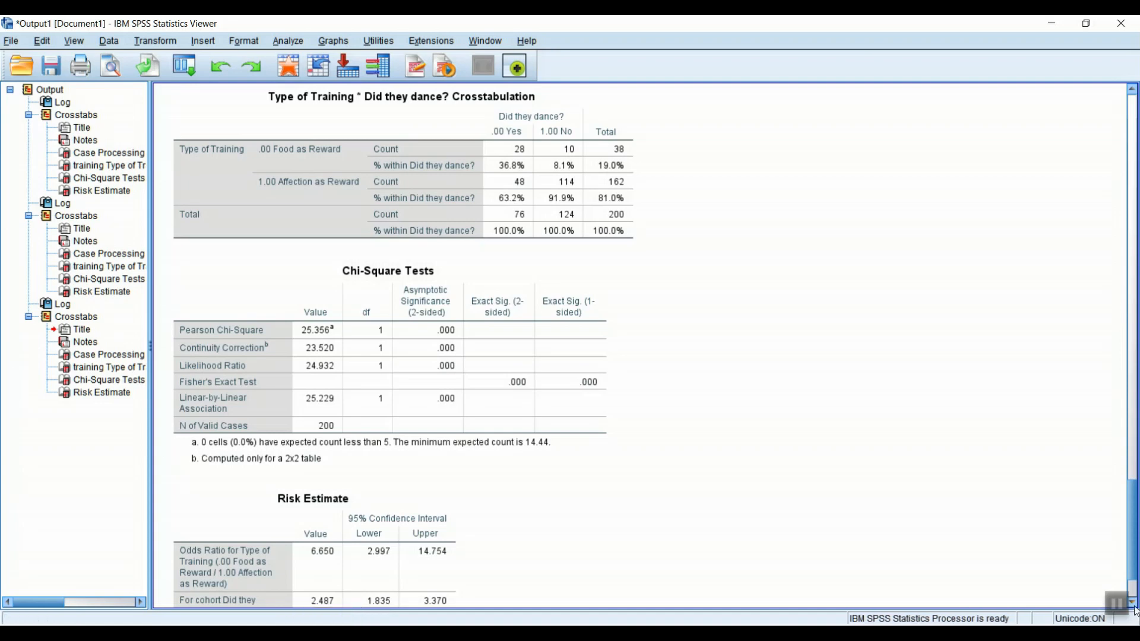
scroll(1134, 609, "down", 2)
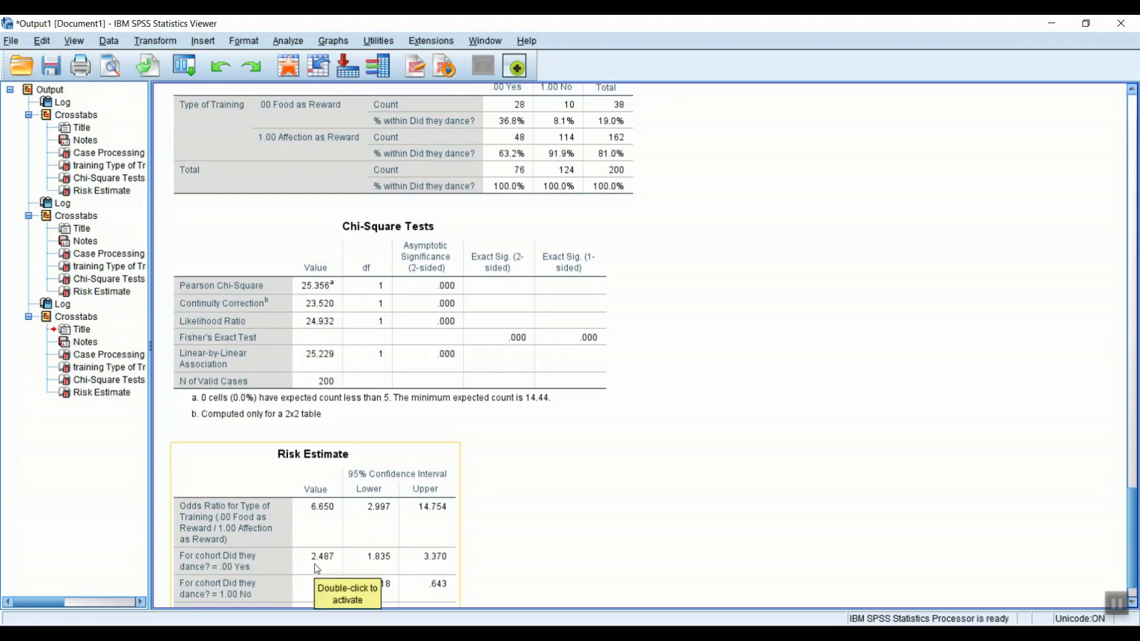
left_click(1133, 89)
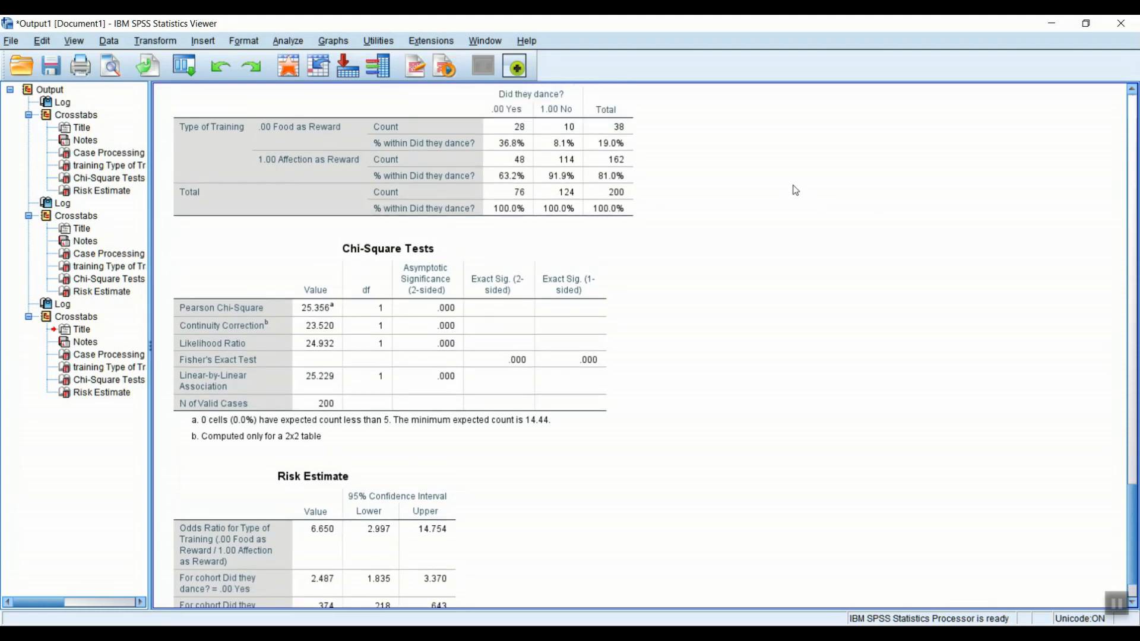